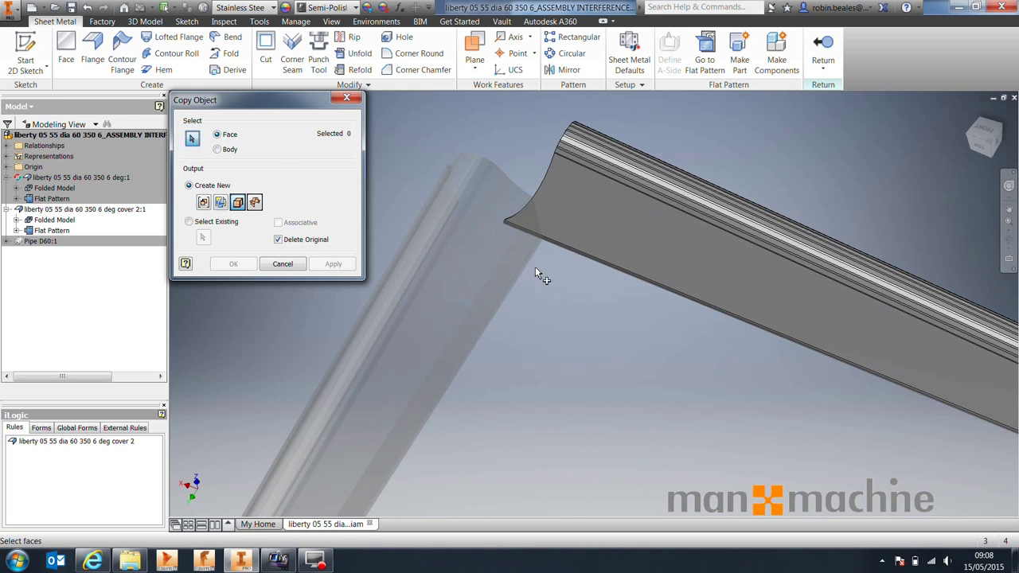
- Copy three faces of the neighbouring transparent cover into the edited cover as a new non-associative surface, keeping the face selection mode
left_click(484, 237)
scroll(525, 319, "up", 2)
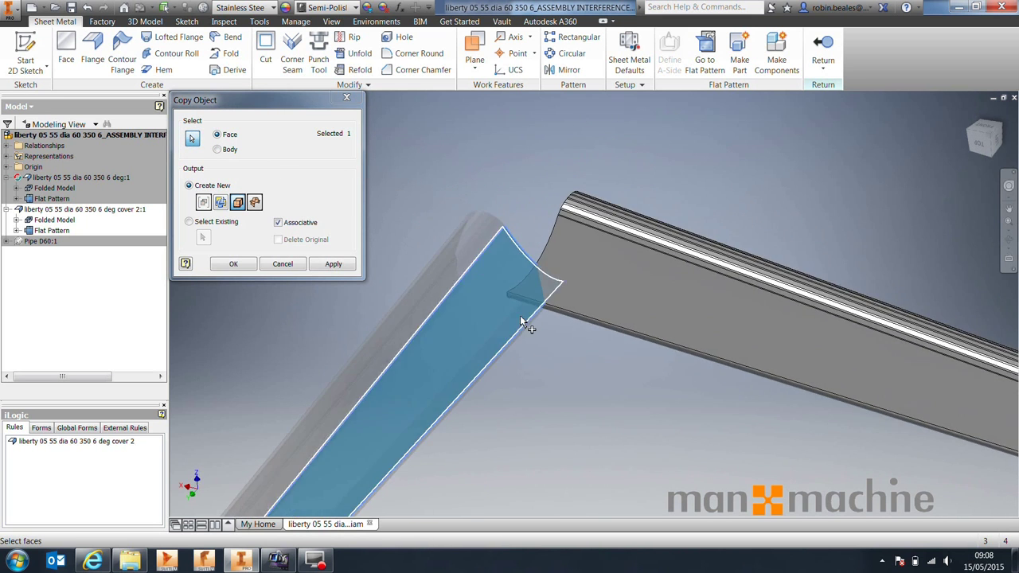
left_click(531, 333)
middle_click_drag(532, 333, 706, 325, "shift")
left_click(516, 297)
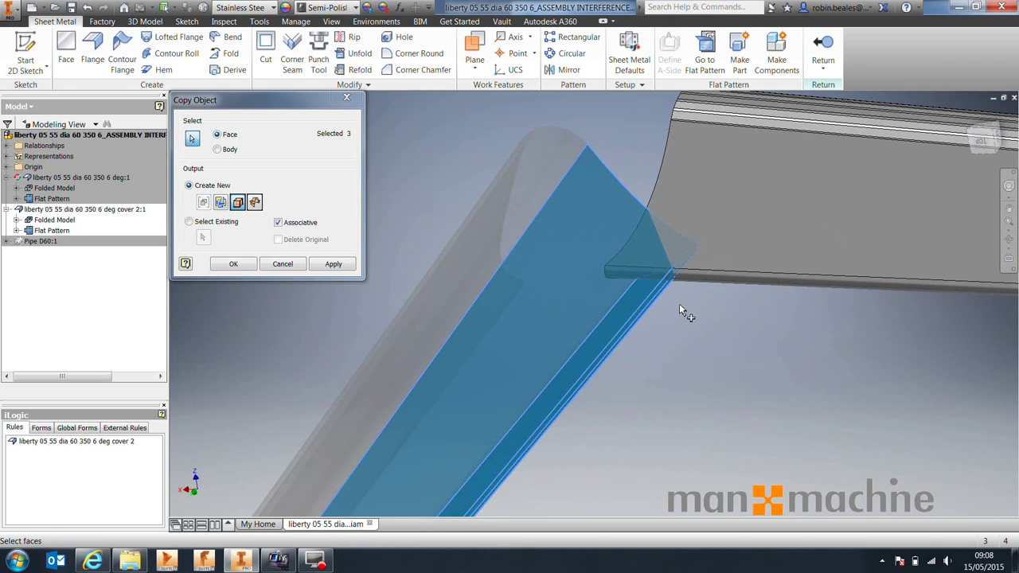
left_click(300, 225)
left_click(233, 265)
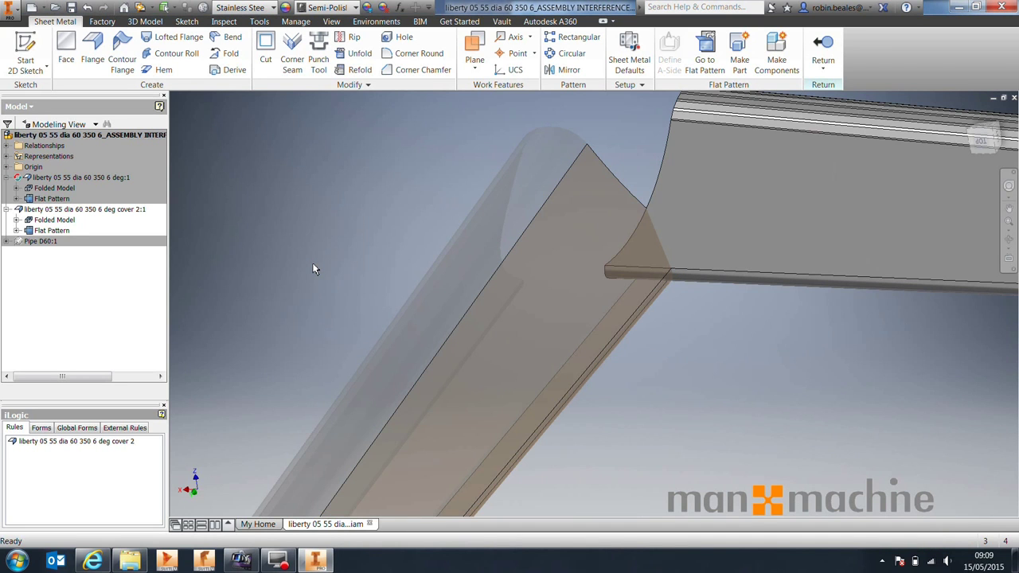
- Examine from several angles where the copied surface meets and passes through the mitred end of the edited cover
middle_click_drag(597, 228, 658, 349, "shift")
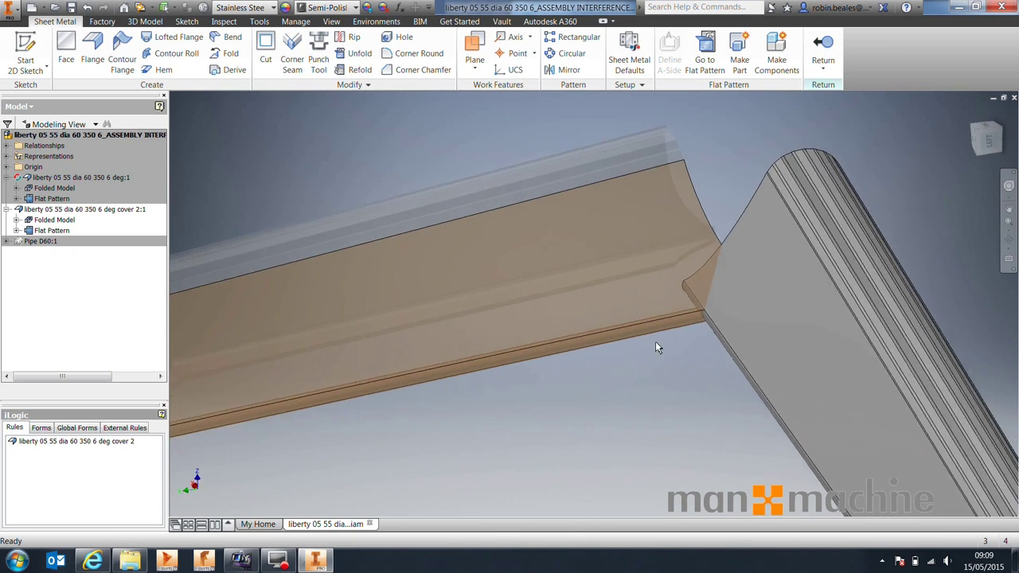
middle_click_drag(681, 357, 595, 387, "shift")
scroll(598, 402, "down", 3)
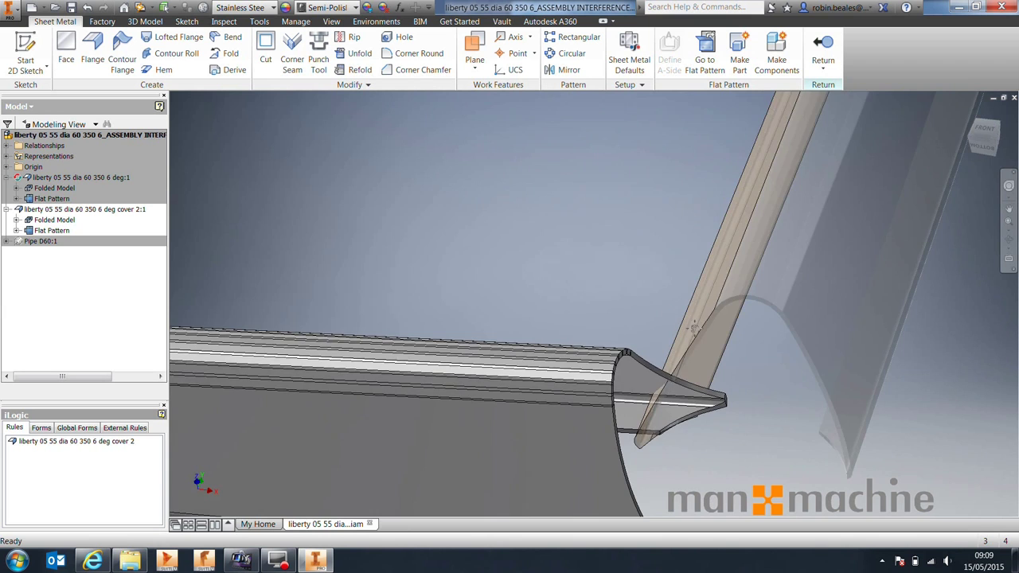
middle_click_drag(693, 327, 620, 206)
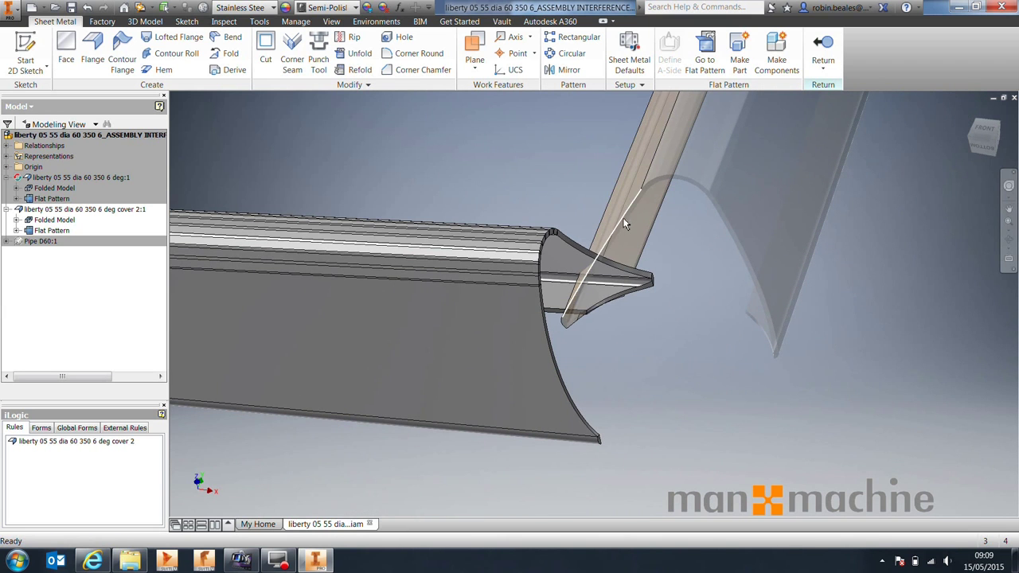
scroll(586, 262, "down", 5)
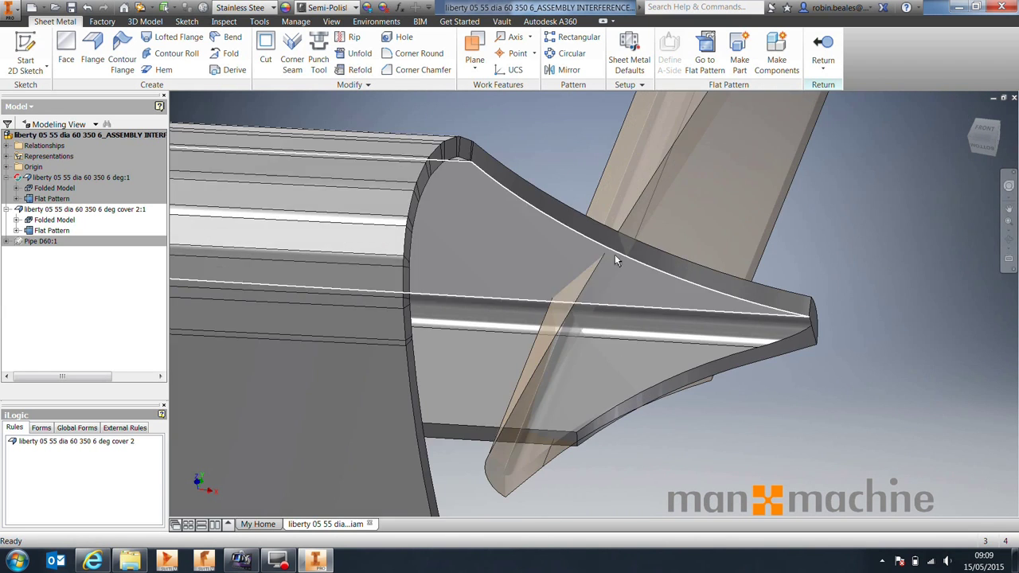
scroll(610, 242, "down", 2)
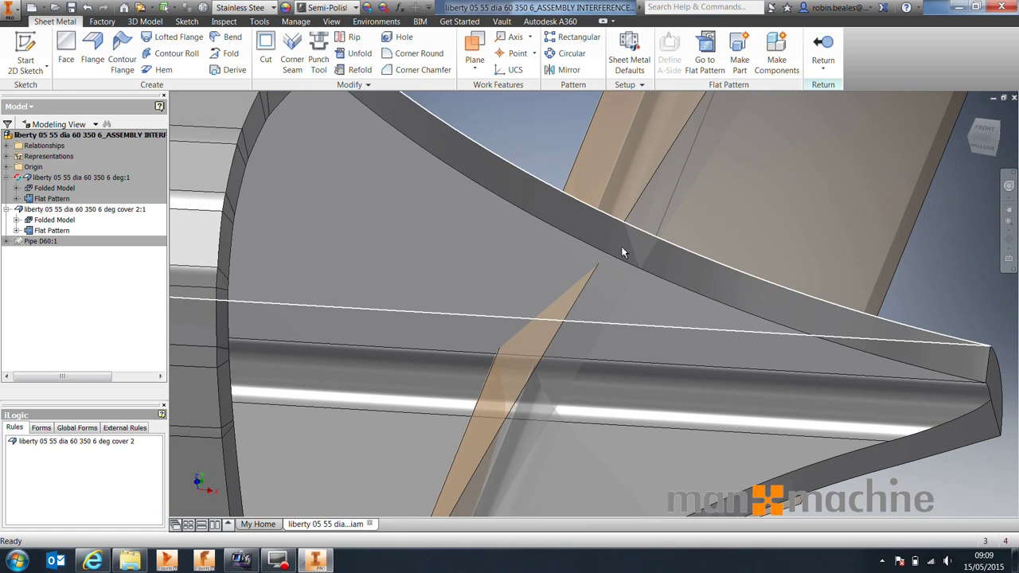
scroll(623, 298, "up", 5)
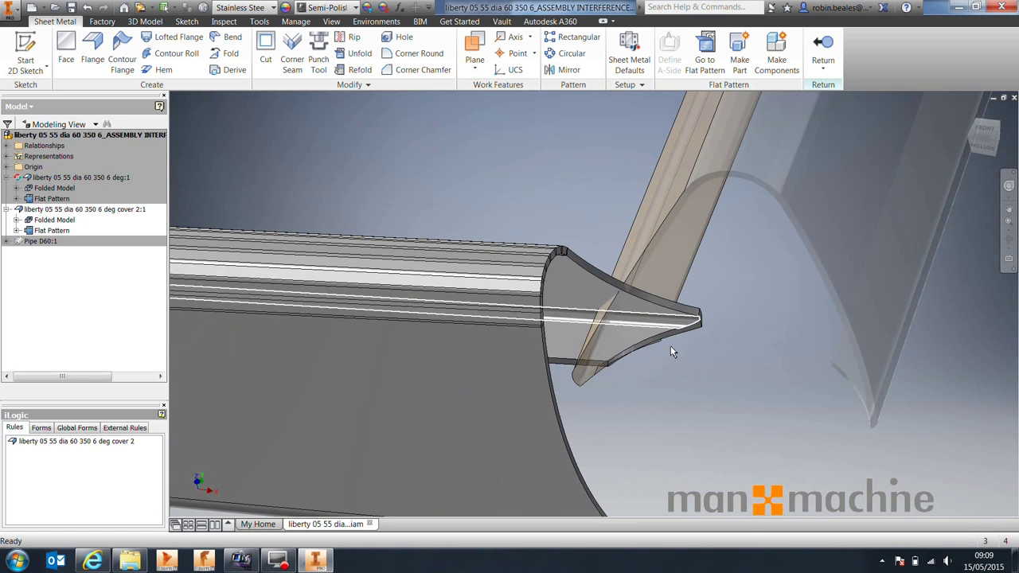
middle_click_drag(719, 390, 708, 375, "shift")
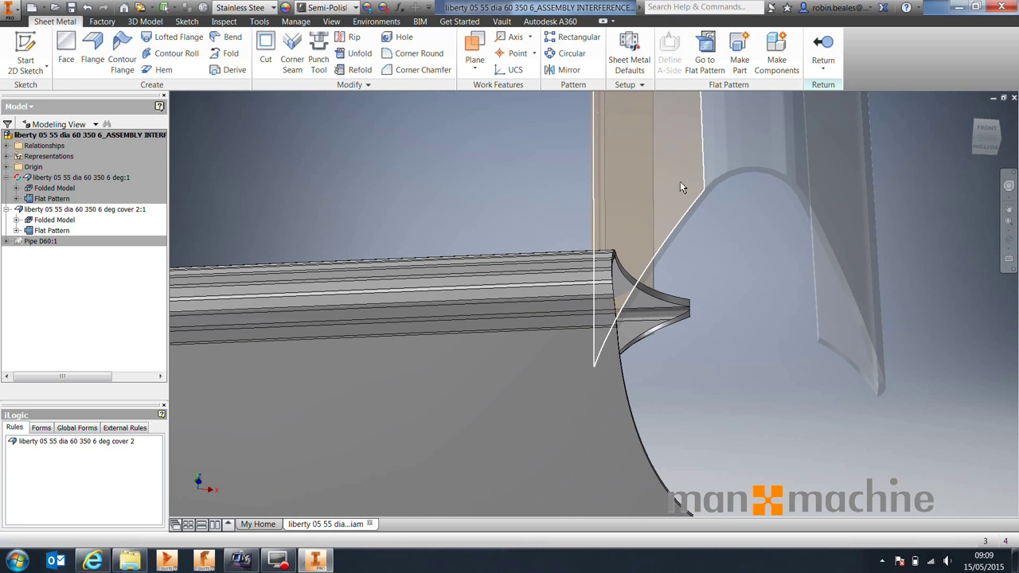
left_click(151, 21)
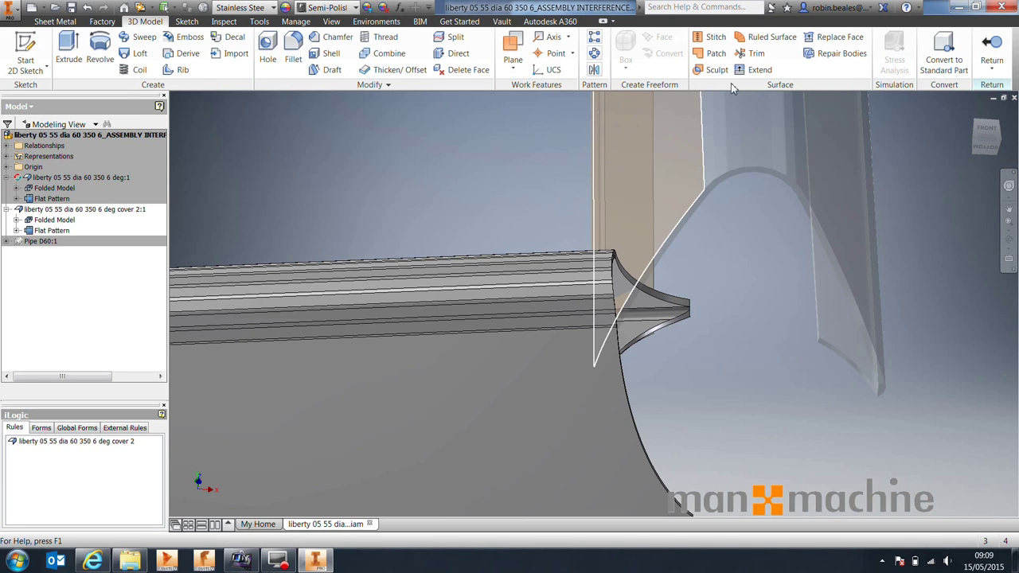
left_click(754, 70)
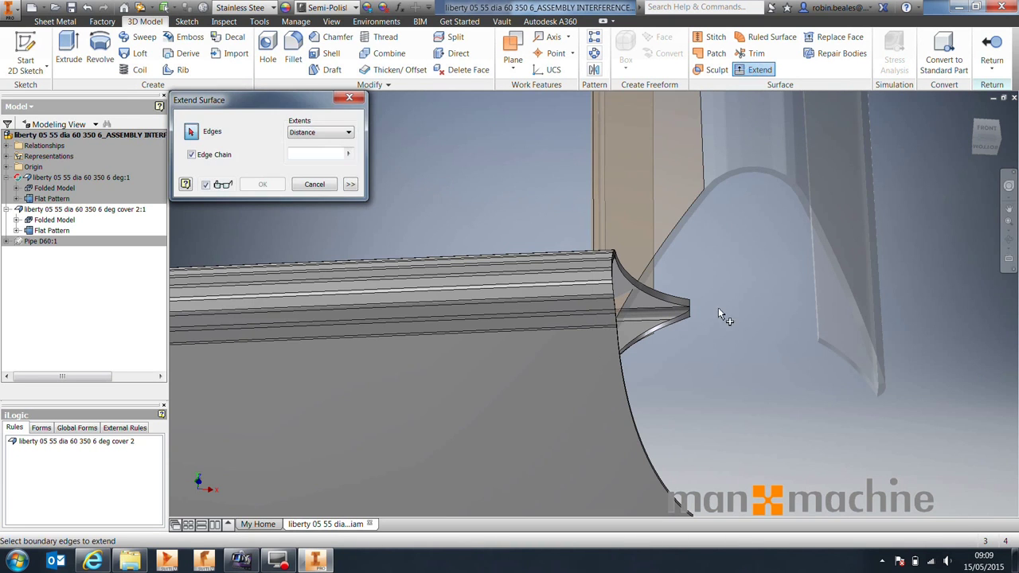
left_click(679, 225)
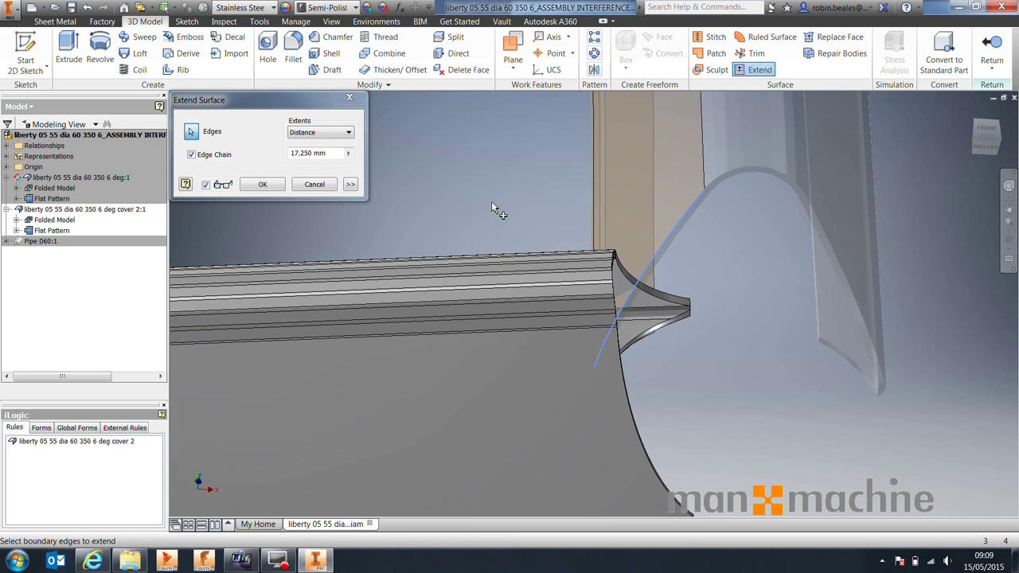
key("F5")
left_click_drag(338, 155, 187, 155)
left_click(190, 154)
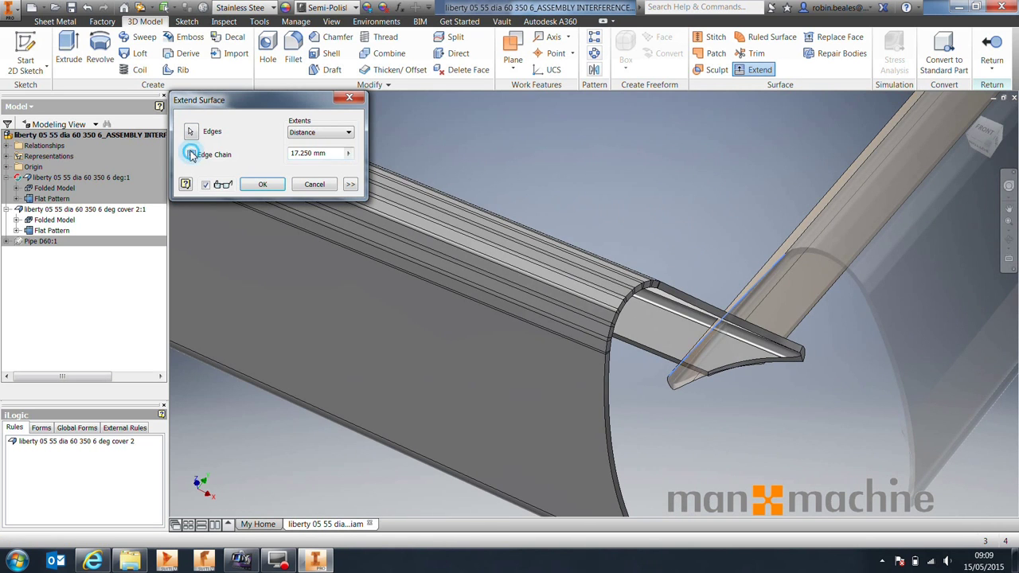
left_click_drag(337, 155, 256, 155)
middle_click_drag(447, 233, 480, 270, "shift")
type("20")
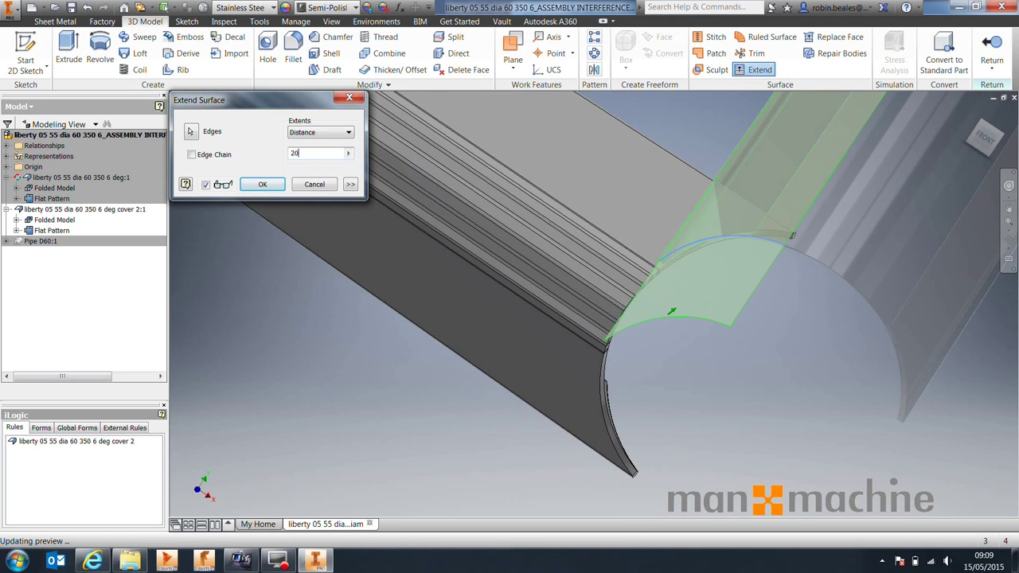
middle_click_drag(558, 271, 687, 244, "shift")
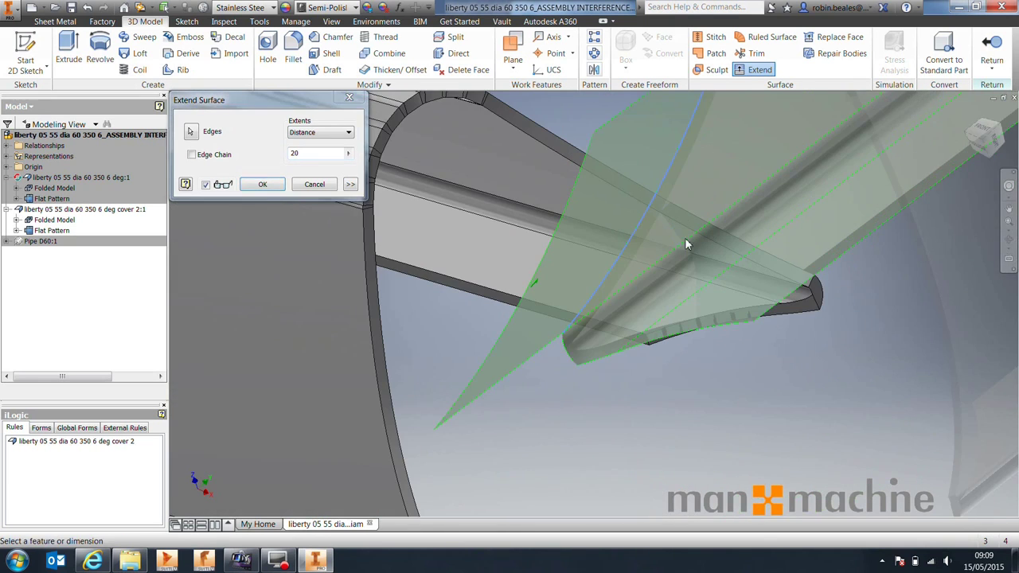
left_click(192, 132)
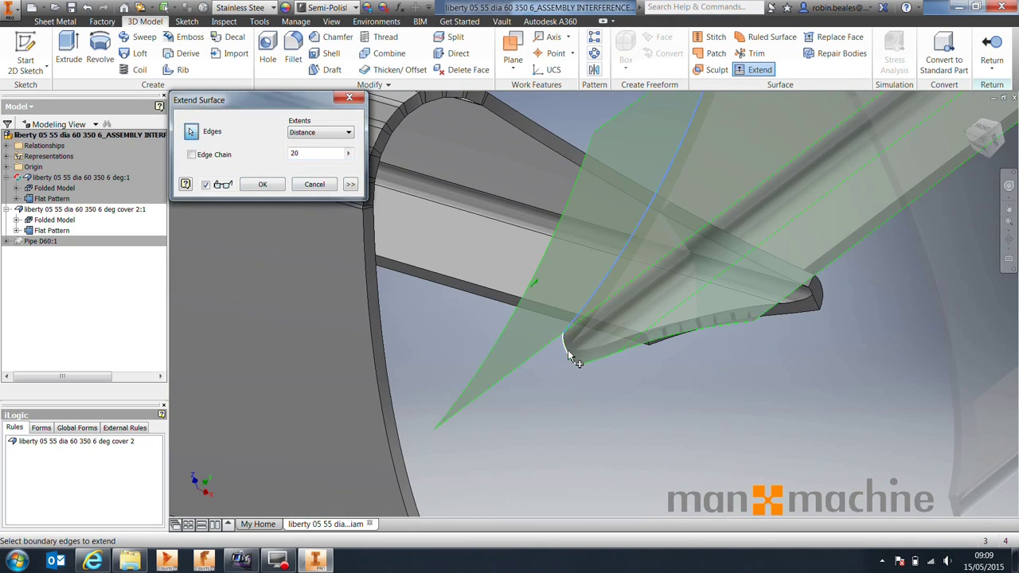
left_click(569, 356)
middle_click_drag(545, 412, 591, 362, "shift")
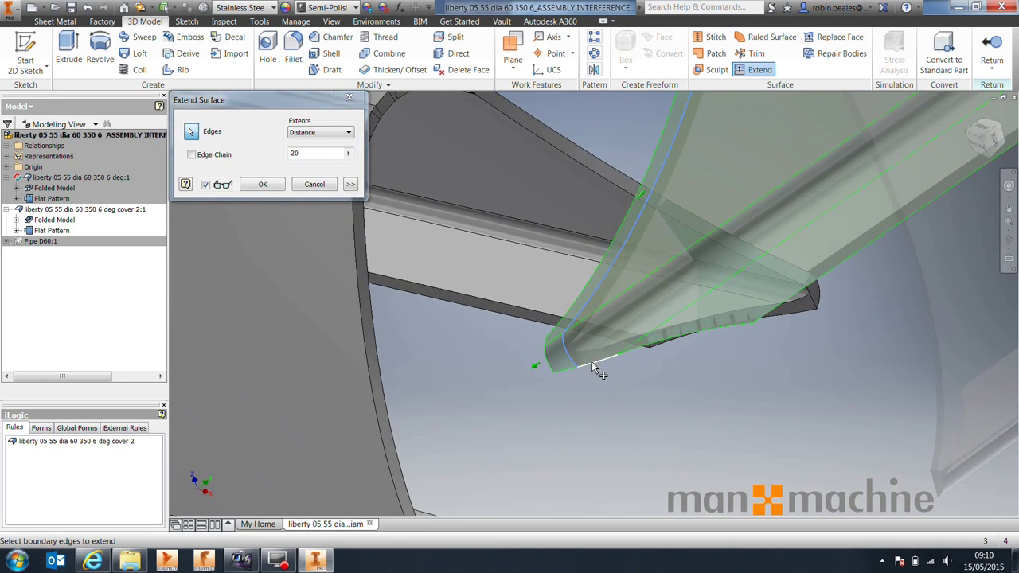
left_click(590, 362)
left_click(650, 349)
middle_click_drag(649, 348, 574, 343, "shift")
left_click_drag(328, 152, 246, 156)
middle_click_drag(509, 256, 478, 239, "shift")
scroll(587, 292, "down", 3)
left_click(315, 186)
- Extend the long curved end edge of the copied surface by a distance of 20 mm, with Edge Chain cleared
left_click(756, 69)
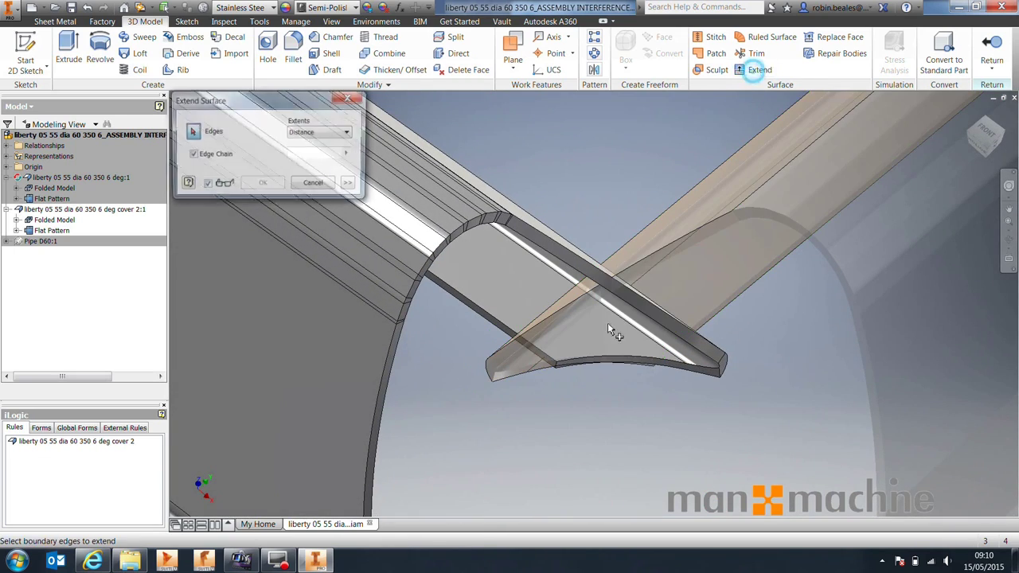
left_click(636, 265)
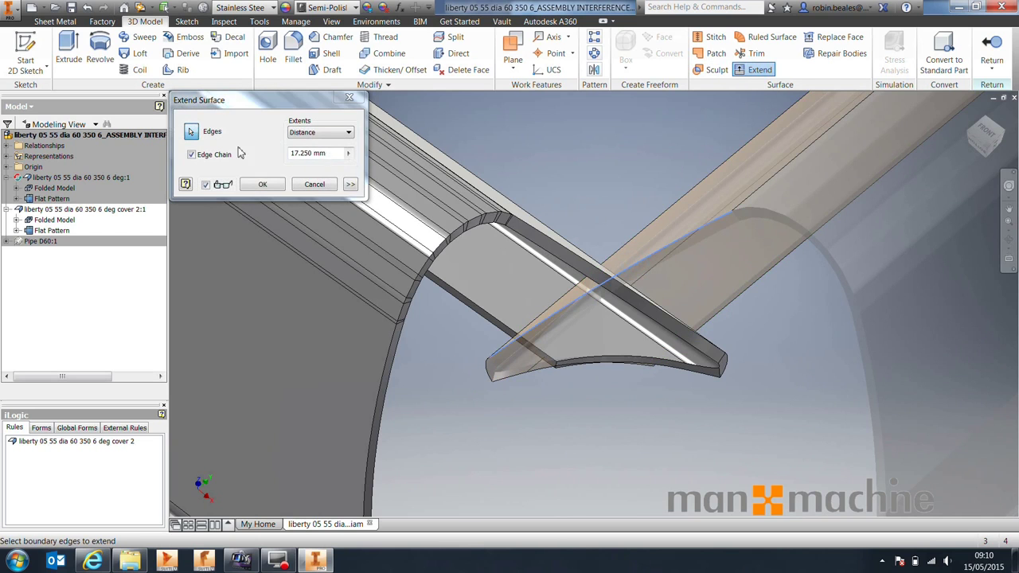
left_click(191, 154)
double_click(339, 153)
type("20")
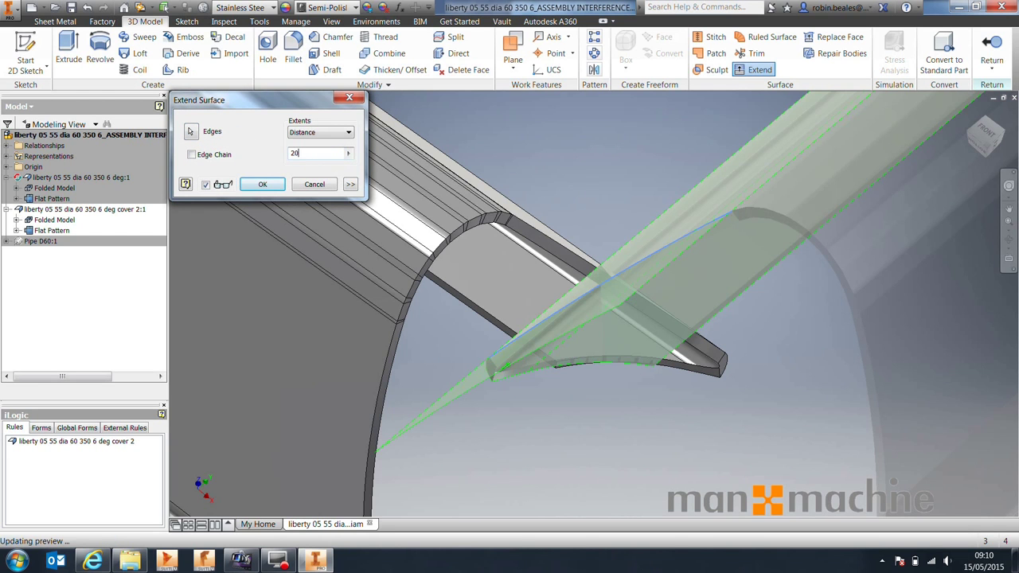
key("Return")
- Extend the short curved end edge at the lower bend of the copied surface by 20 mm, with Edge Chain cleared
middle_click_drag(514, 342, 590, 311, "shift")
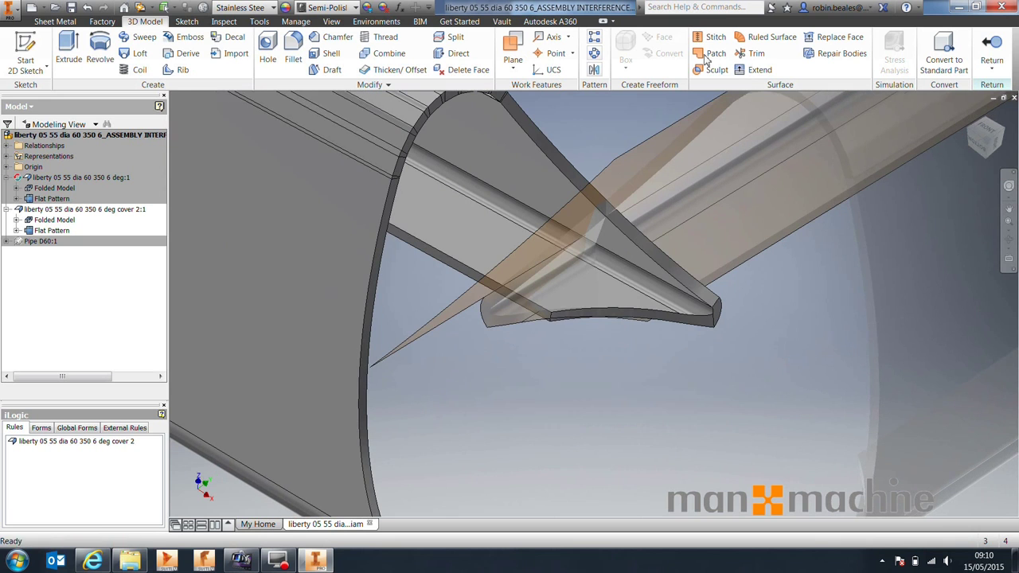
left_click(756, 69)
left_click(485, 306)
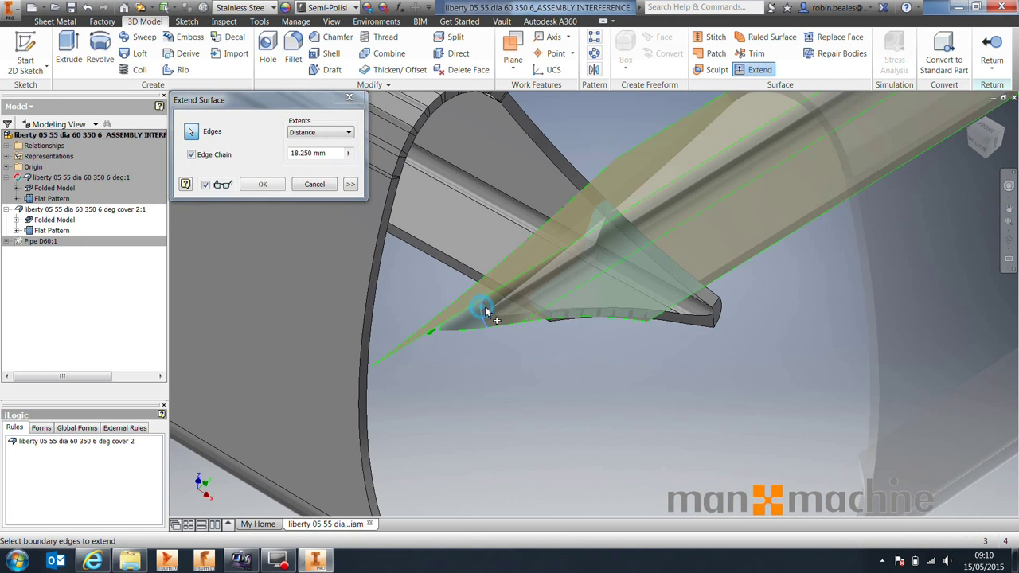
left_click(191, 154)
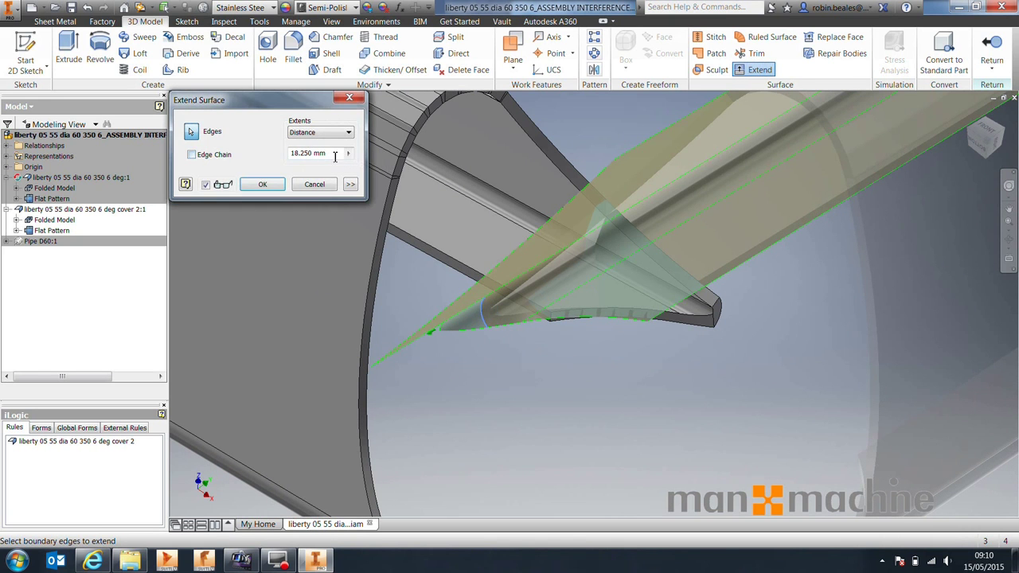
type("20")
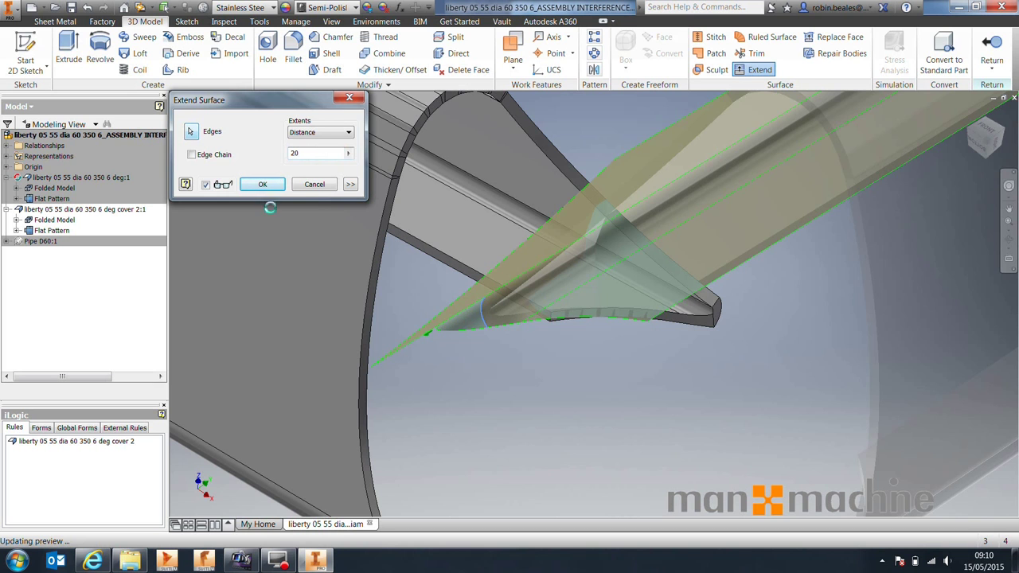
left_click(269, 183)
- Extend the lower lip edges of the copied surface by a distance of 20 mm, clearing Edge Chain once they are selected
middle_click_drag(440, 382, 453, 313, "shift")
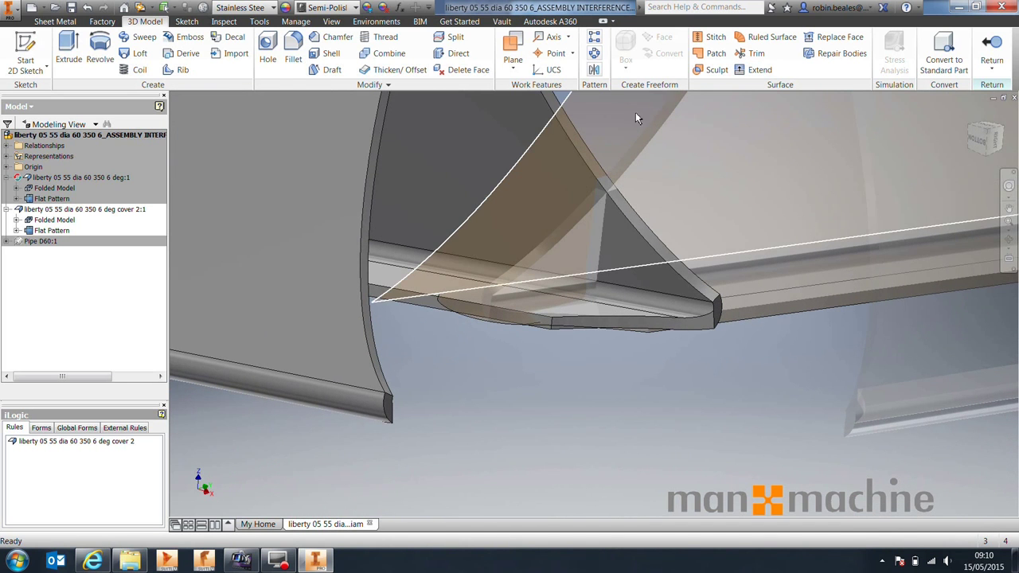
left_click(756, 69)
left_click(535, 325)
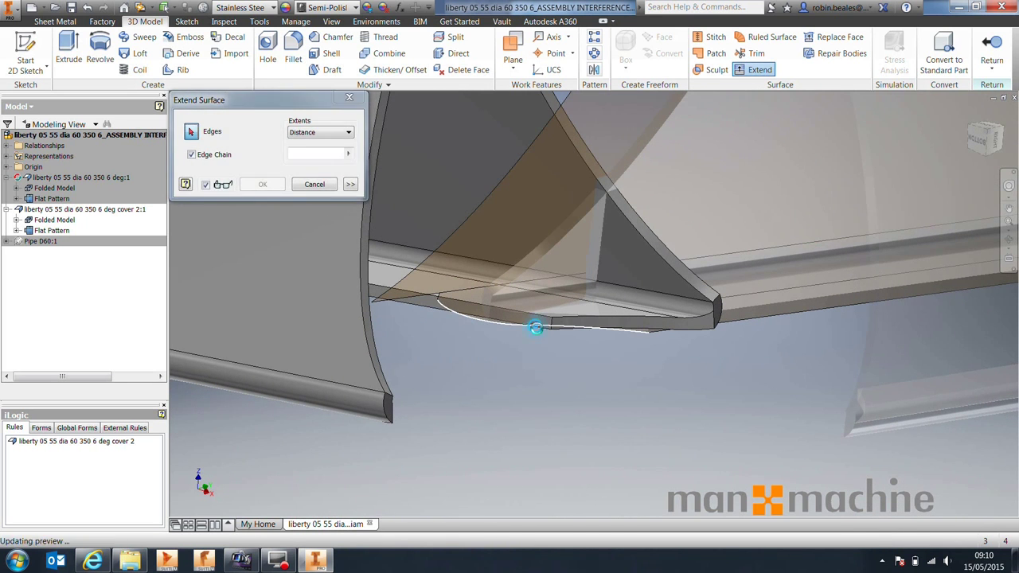
middle_click_drag(469, 322, 481, 387, "shift")
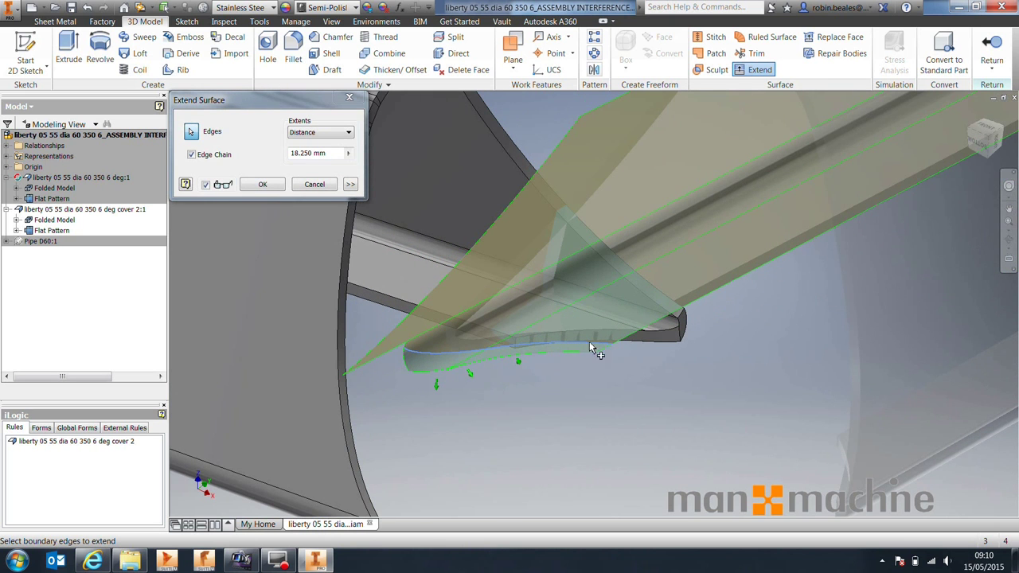
left_click(191, 154)
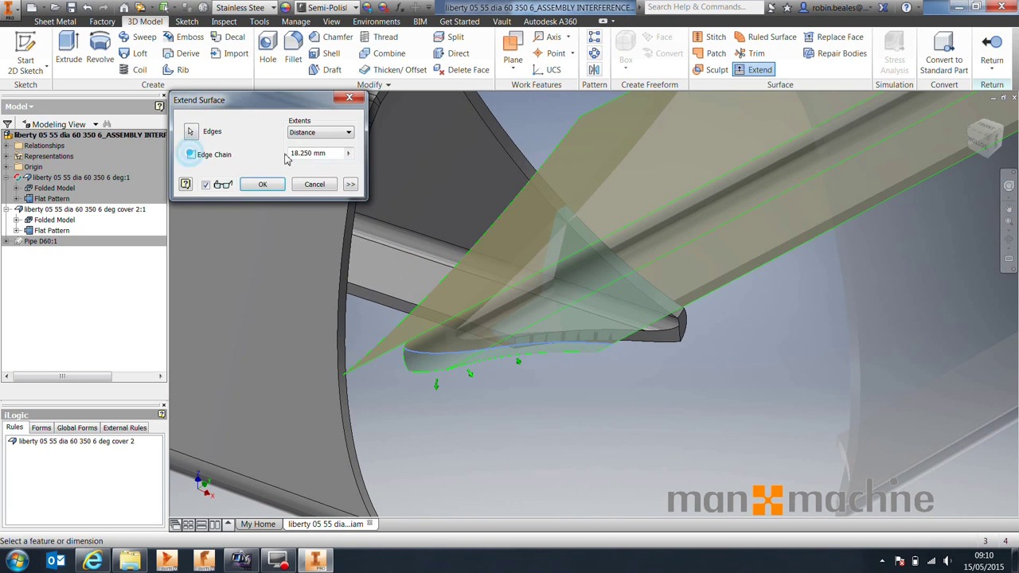
type("20")
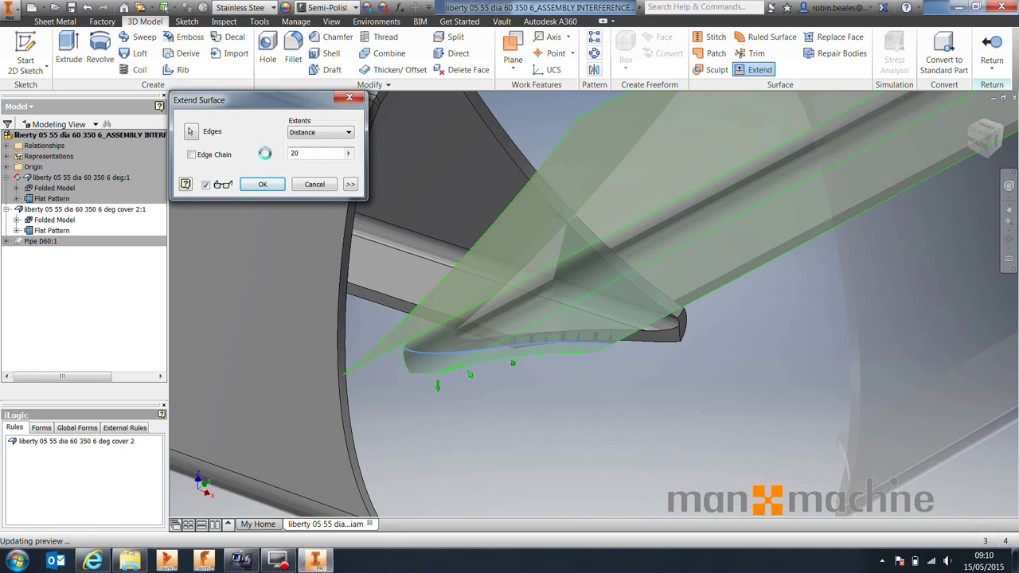
key("Return")
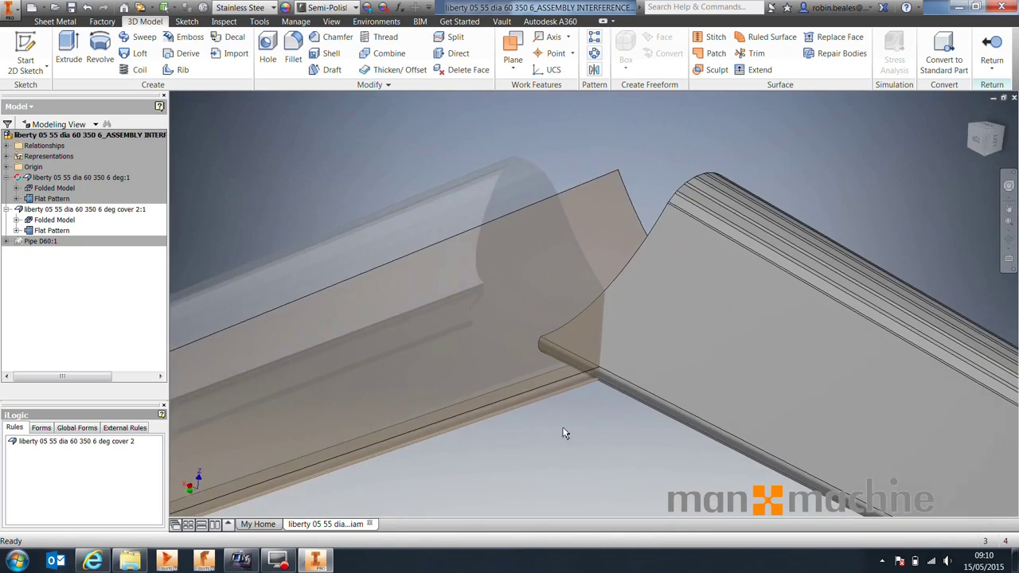
- Split the edited cover with Trim Solid, using the extended copied surface as the split tool and the second Remove direction
middle_click_drag(585, 437, 555, 409)
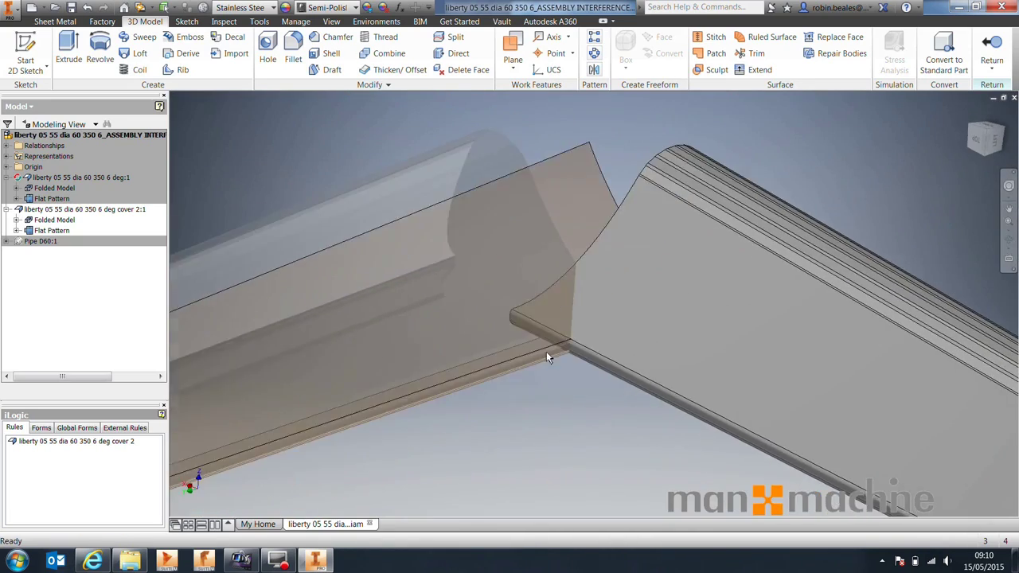
left_click(454, 39)
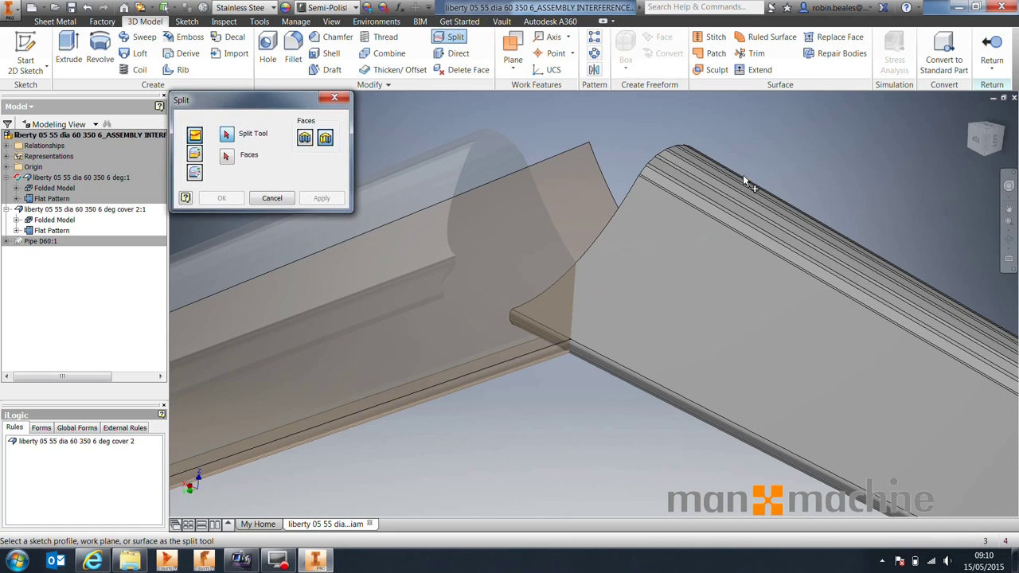
left_click(194, 155)
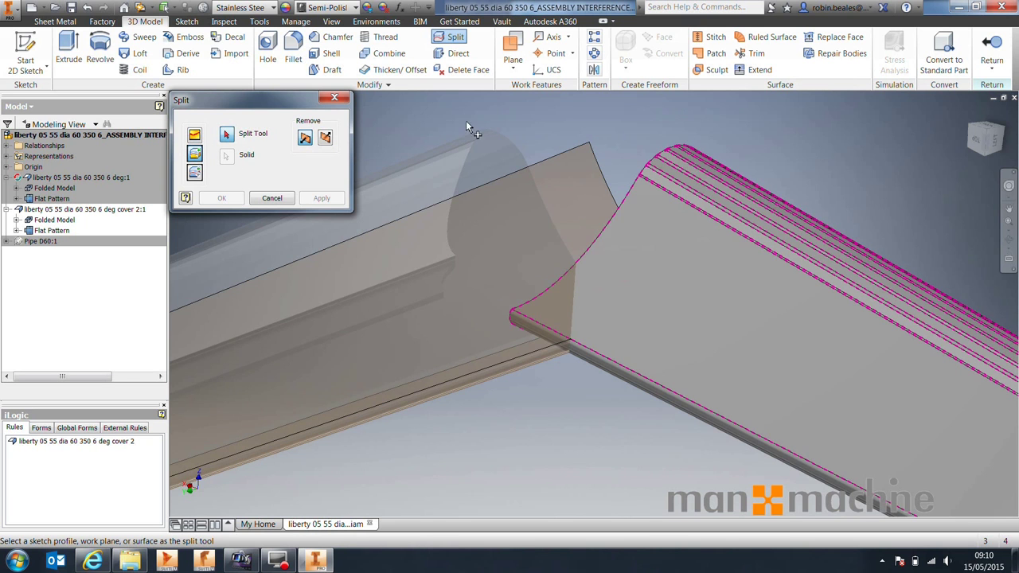
left_click(590, 157)
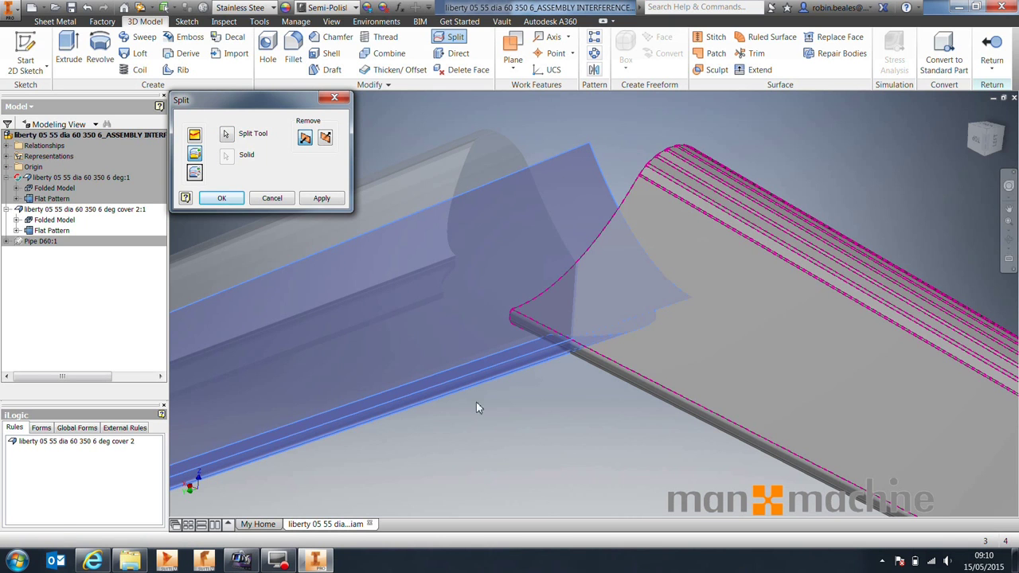
scroll(661, 260, "down", 3)
middle_click_drag(660, 259, 912, 351)
scroll(811, 191, "up", 3)
middle_click_drag(366, 257, 423, 248, "shift")
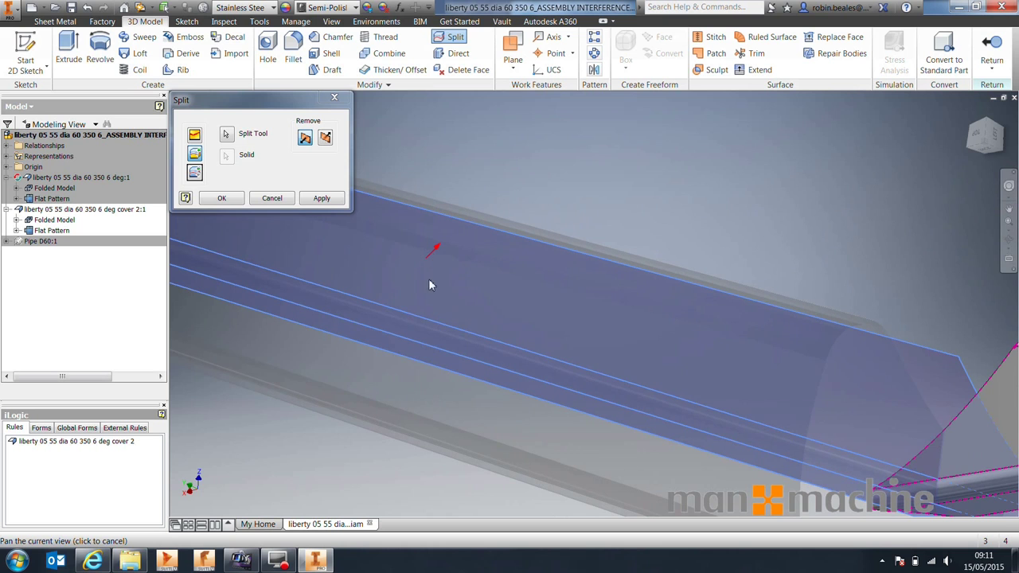
left_click(327, 144)
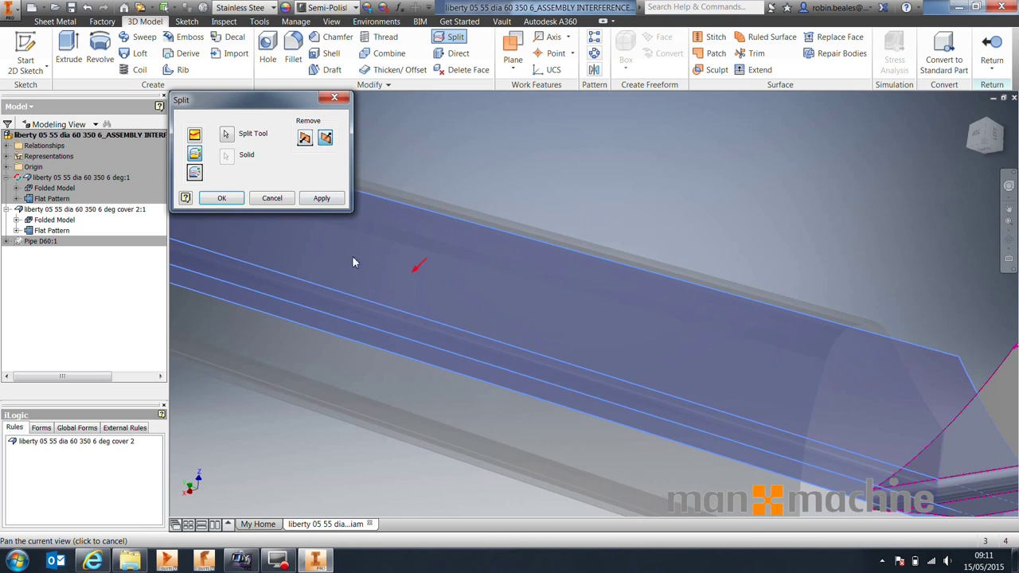
scroll(391, 306, "up", 5)
middle_click_drag(413, 334, 605, 334, "shift")
left_click(321, 199)
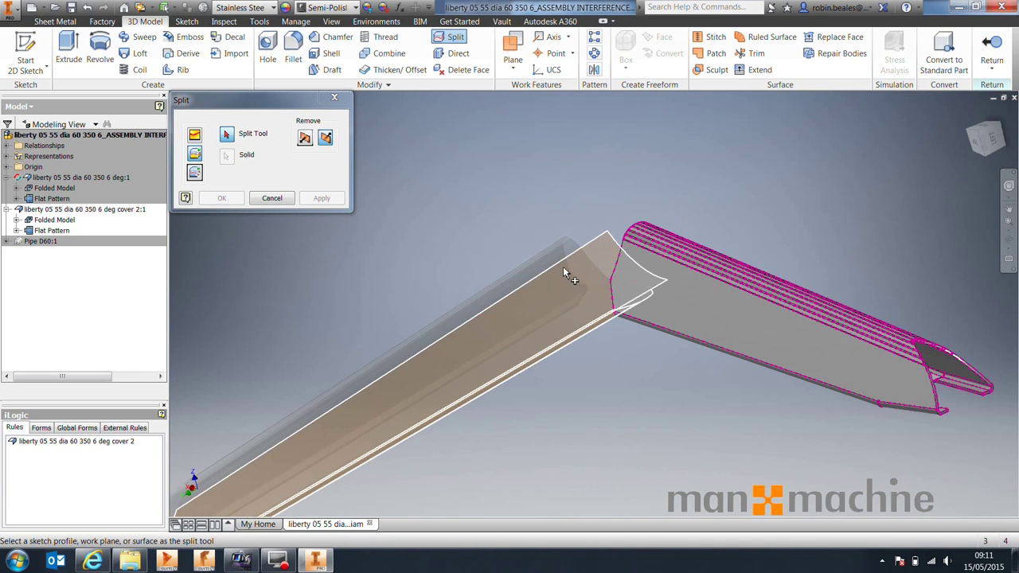
left_click(277, 198)
- Turn off the visibility of Surface1 in the edited cover's folded model and inspect the trimmed end against the neighbouring cover
middle_click_drag(565, 319, 280, 268, "shift")
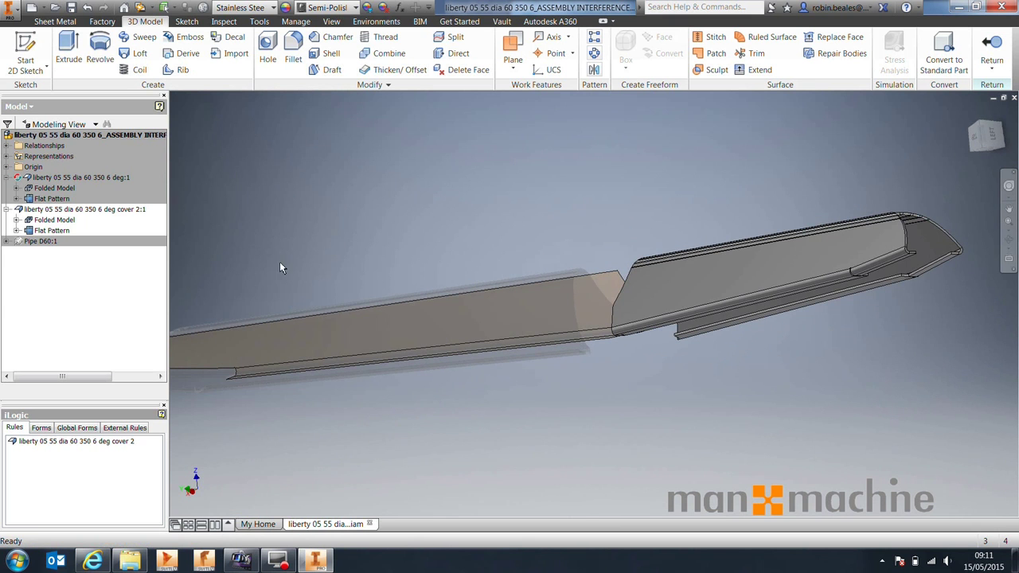
left_click(17, 220)
left_click_drag(159, 203, 159, 314)
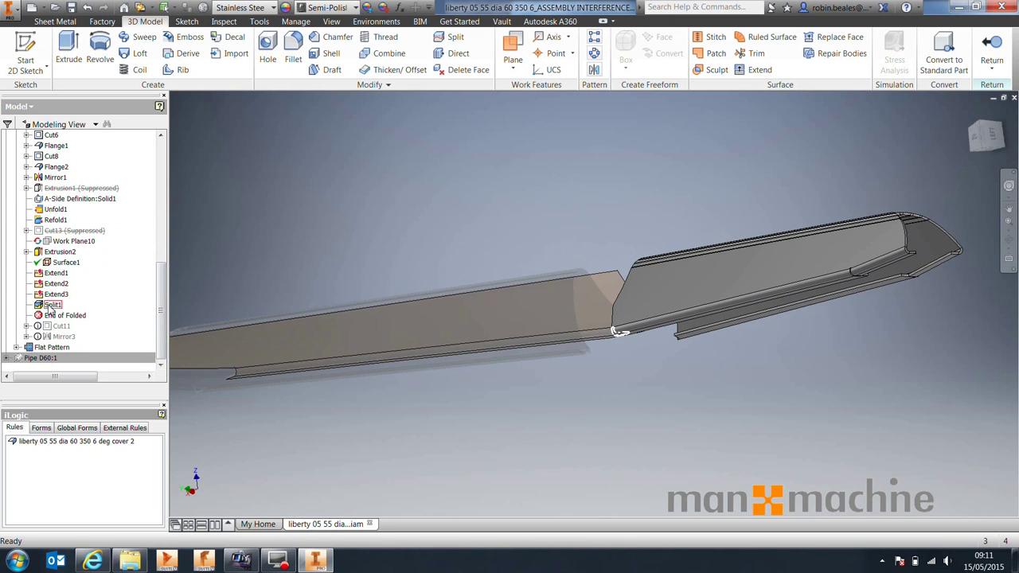
left_click(64, 262)
right_click(63, 262)
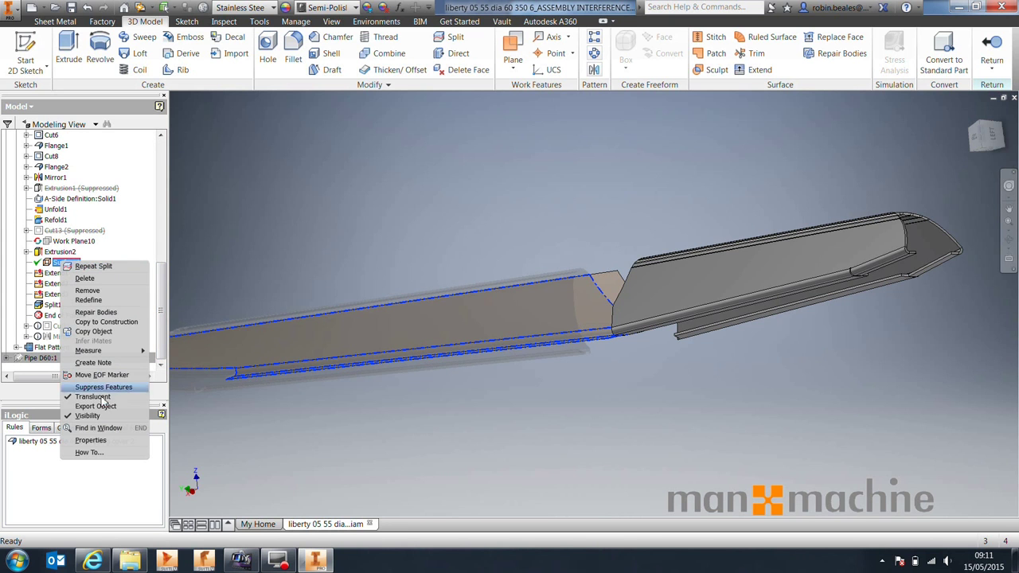
left_click(87, 417)
middle_click_drag(538, 393, 599, 311, "shift")
scroll(599, 293, "up", 5)
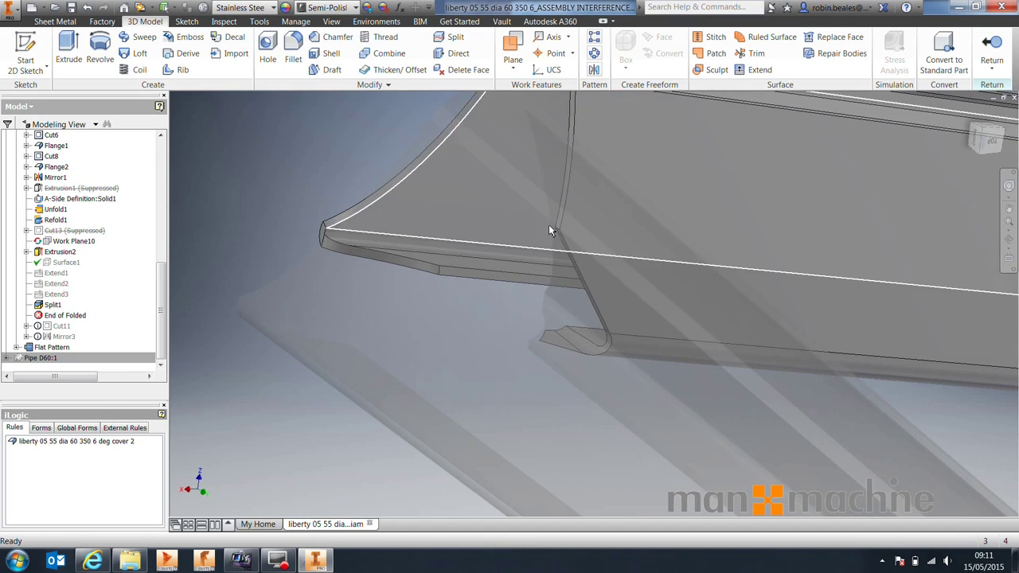
middle_click_drag(512, 418, 549, 402, "shift")
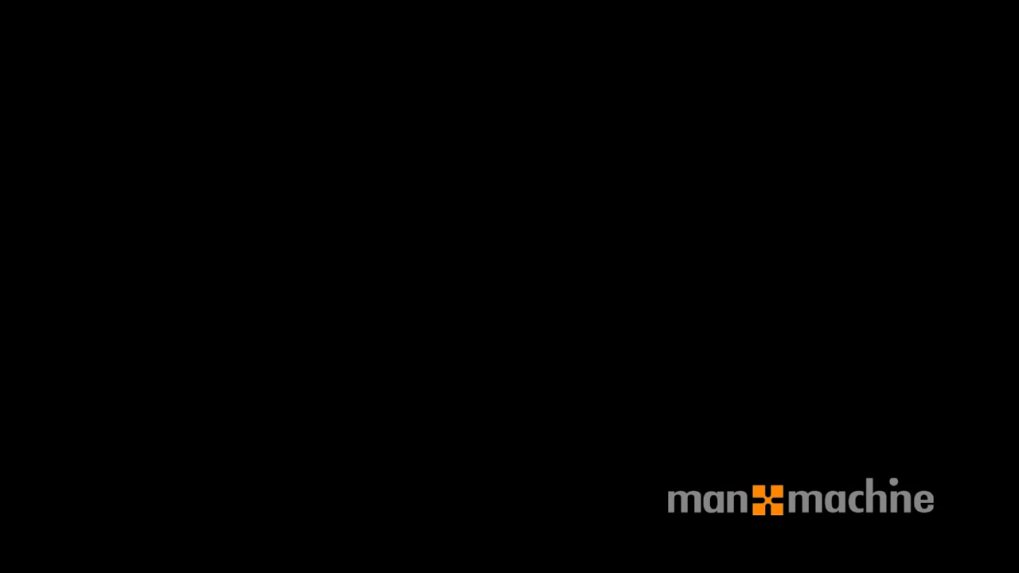